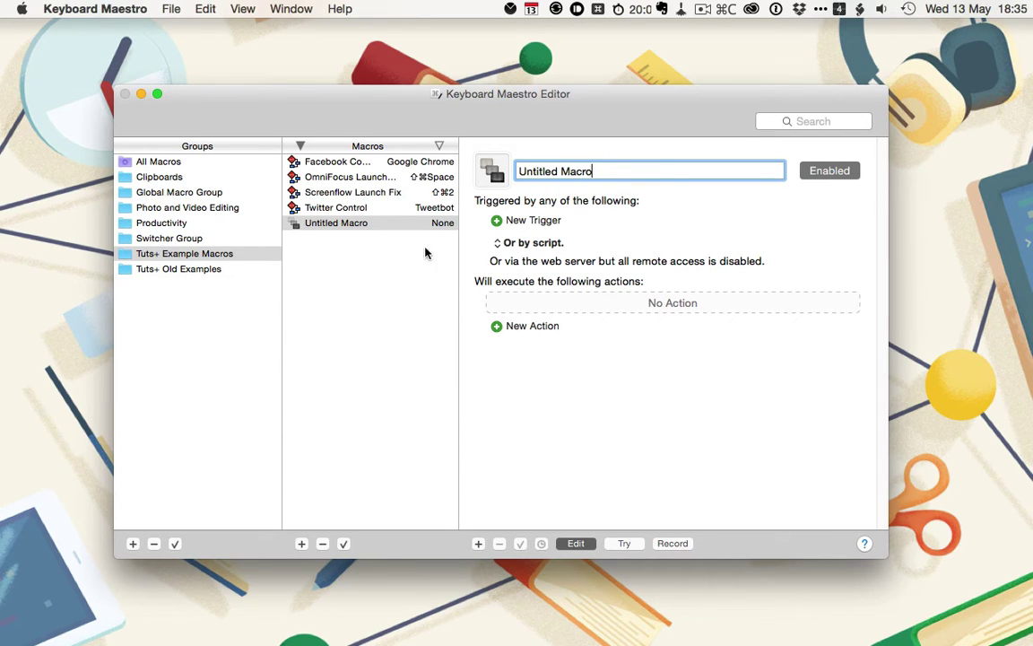
Drag an If Then Else action from the Control Flow actions into the Untitled Macro.
click(478, 543)
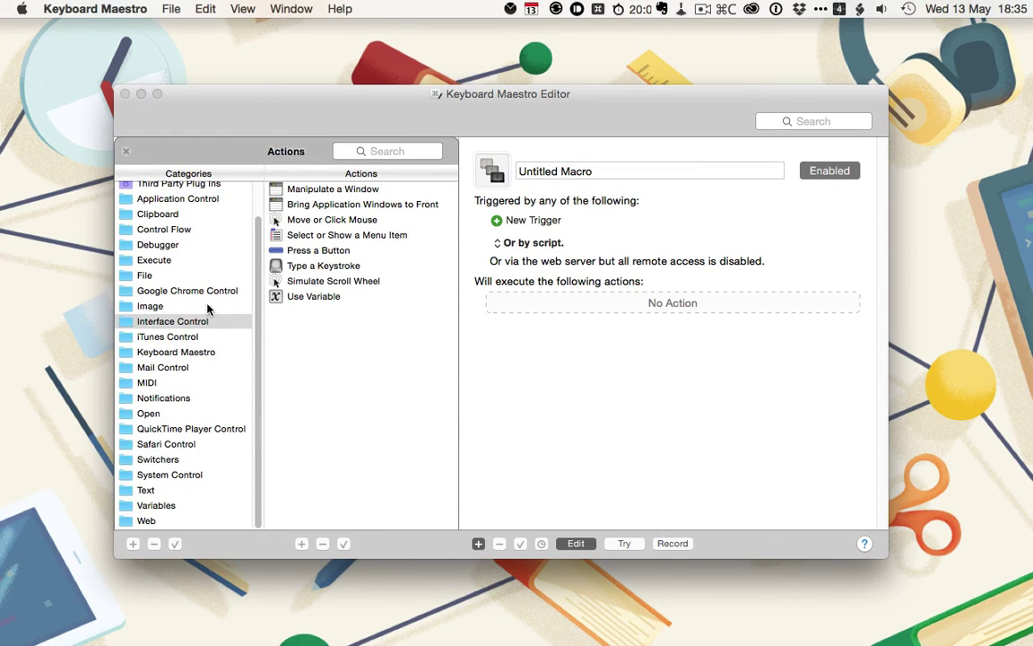
click(170, 231)
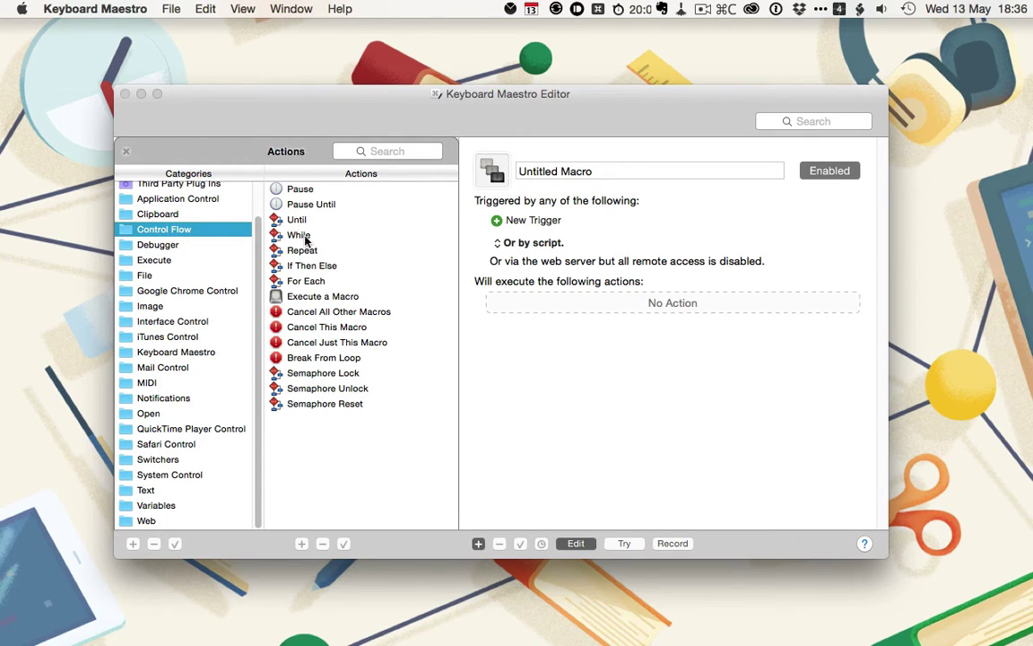
drag(311, 268, 616, 315)
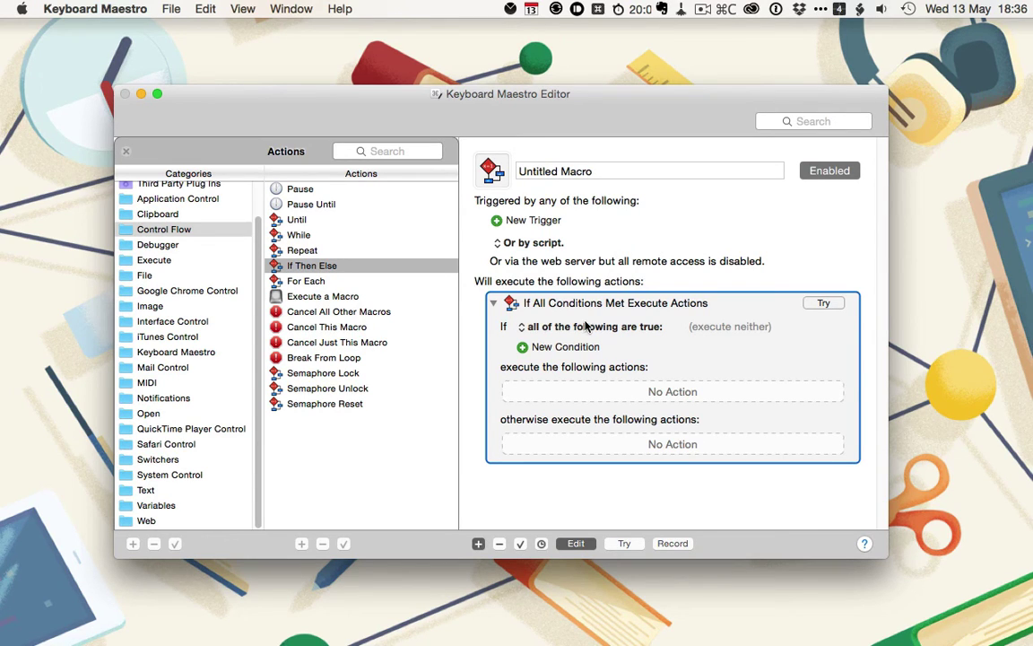
Give the If Then Else an Application Condition: Google Chrome is running.
click(539, 348)
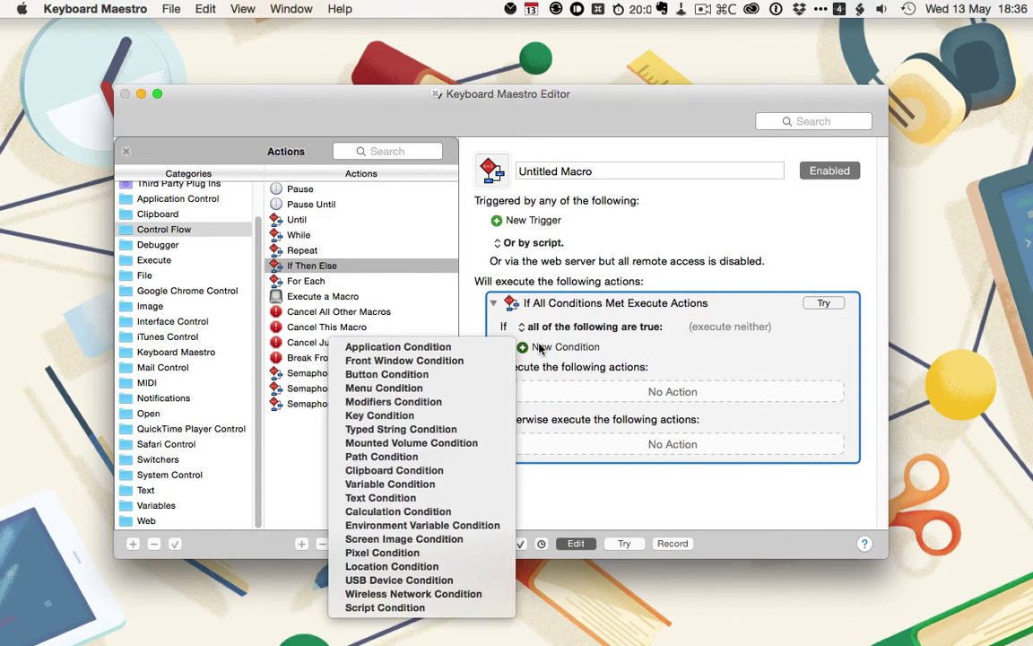
click(433, 310)
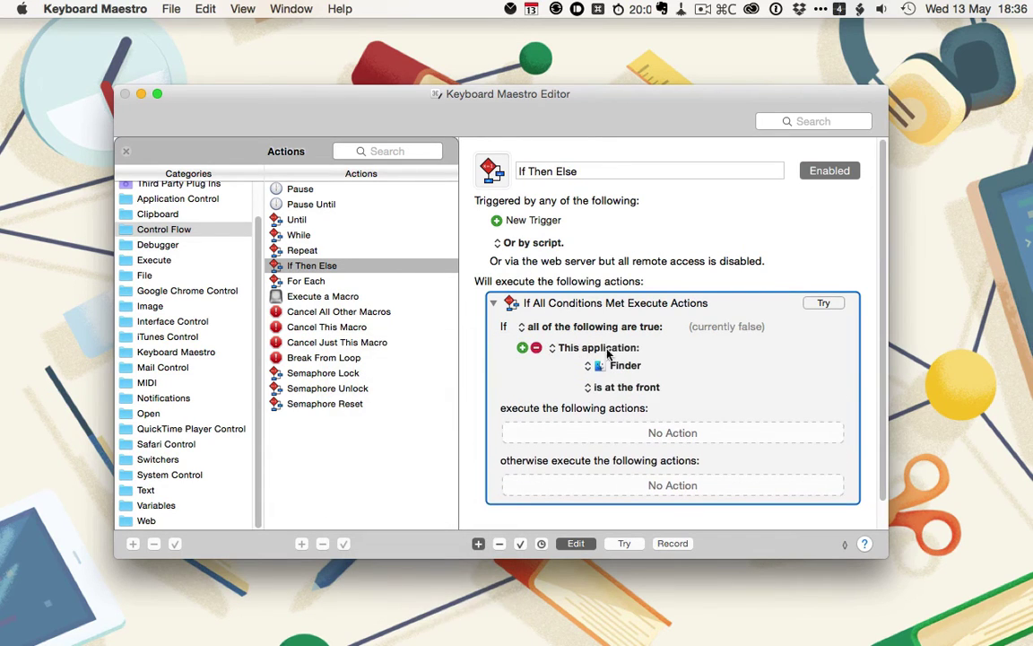
click(597, 387)
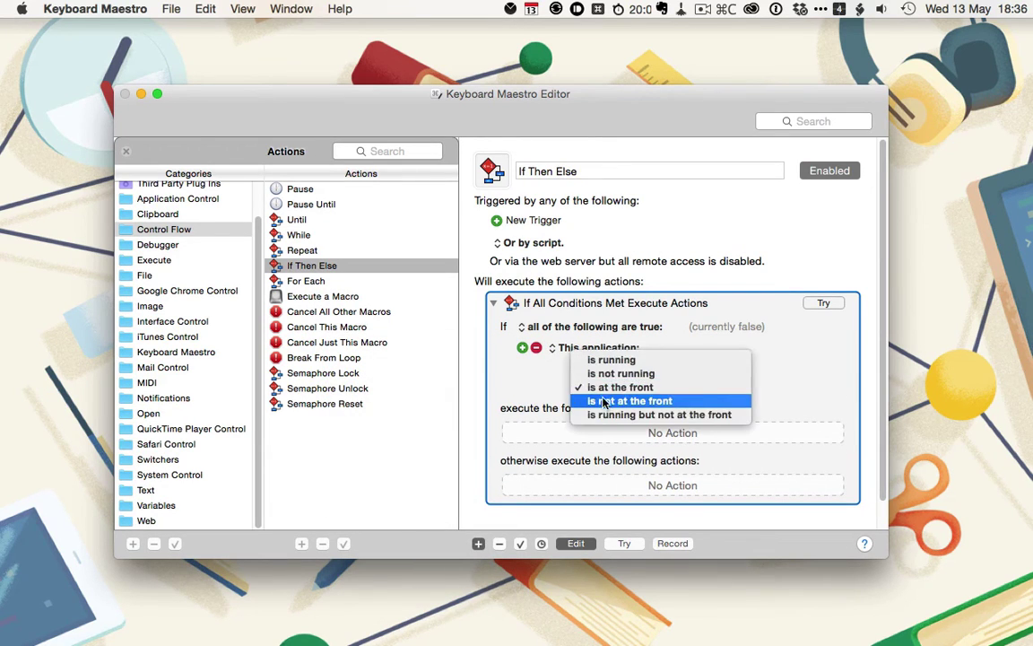
click(605, 359)
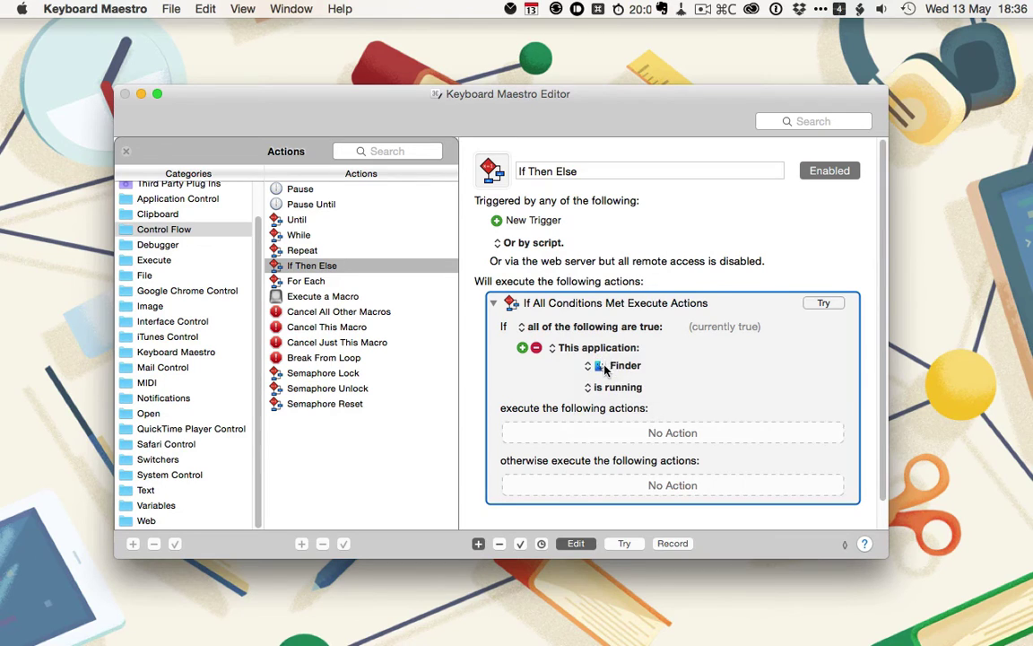
click(605, 368)
click(608, 380)
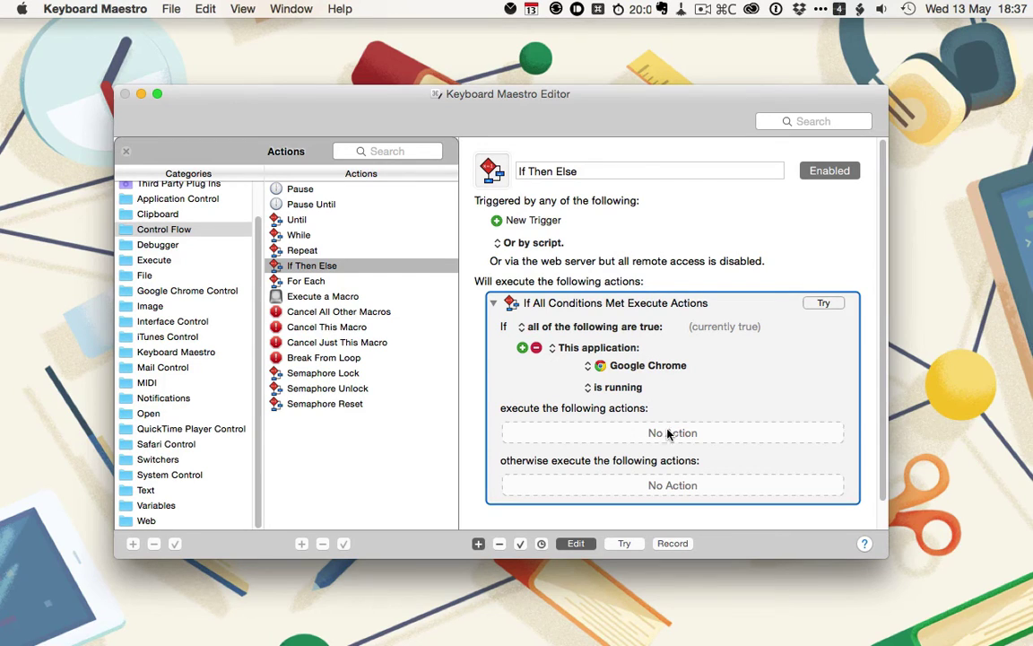
scroll(610, 445, down, 2)
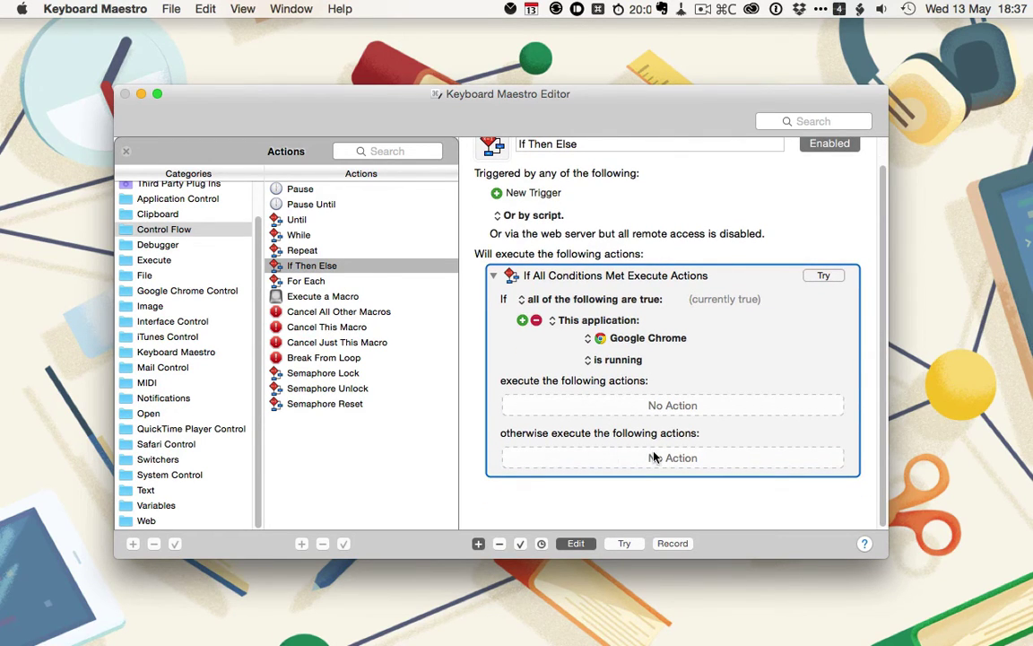
Add a While action from Control Flow to the macro.
click(297, 237)
drag(297, 237, 554, 272)
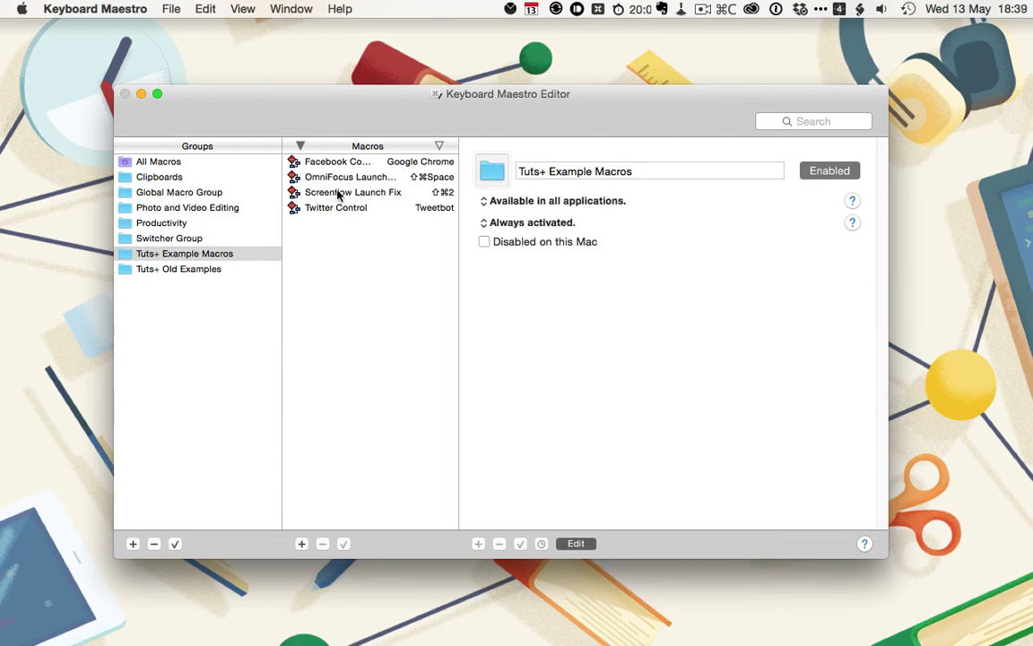
Review OmniFocus Launch Fix: launch OmniFocus if not running, then show Quick Entry.
click(328, 178)
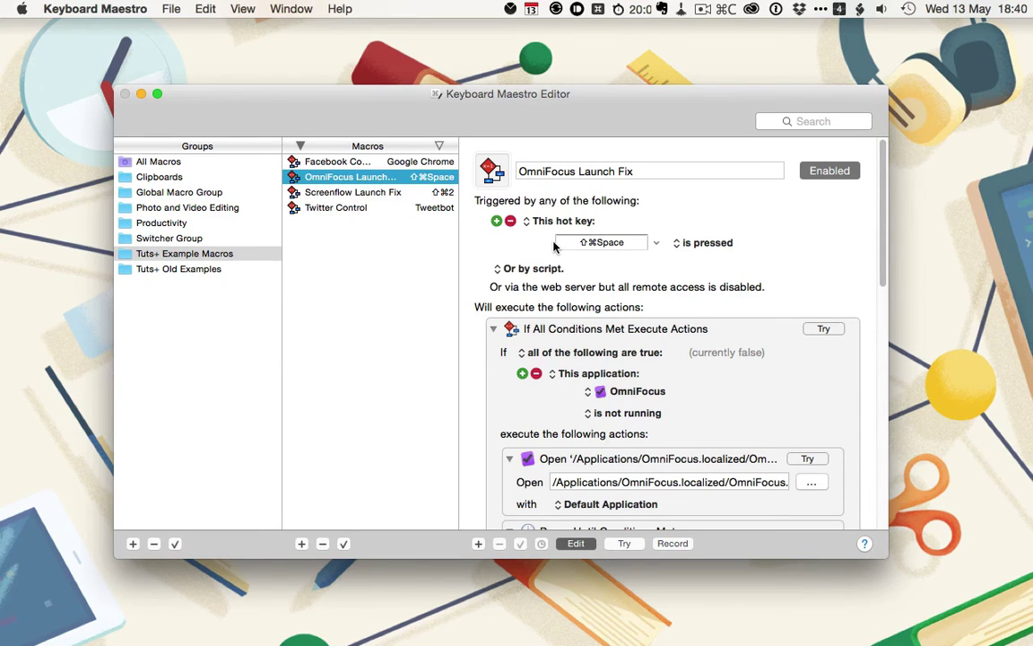
scroll(553, 247, down, 5)
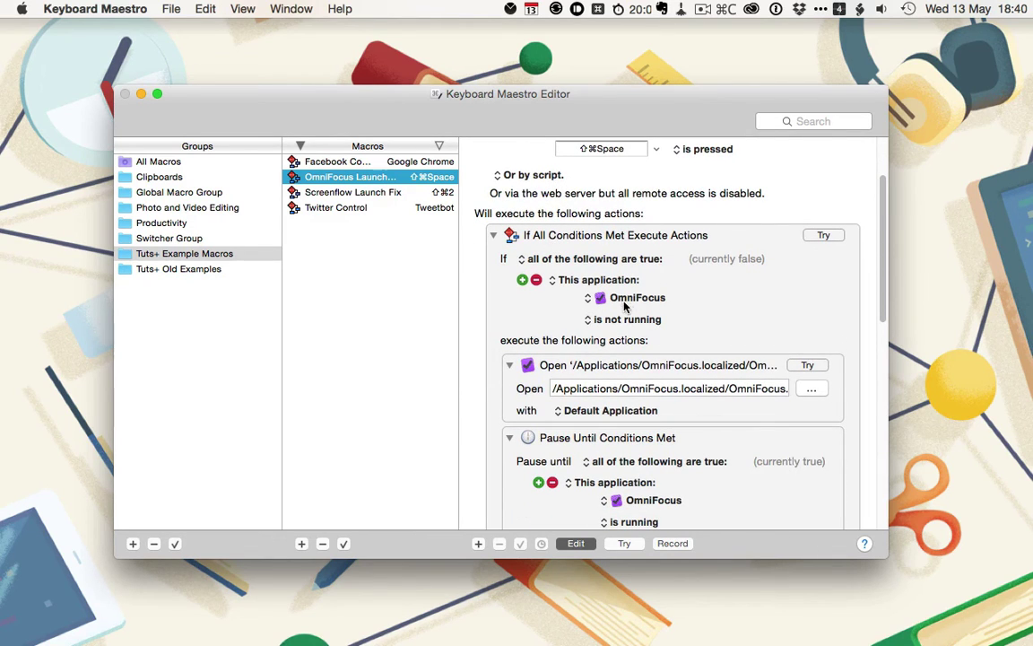
scroll(588, 305, down, 2)
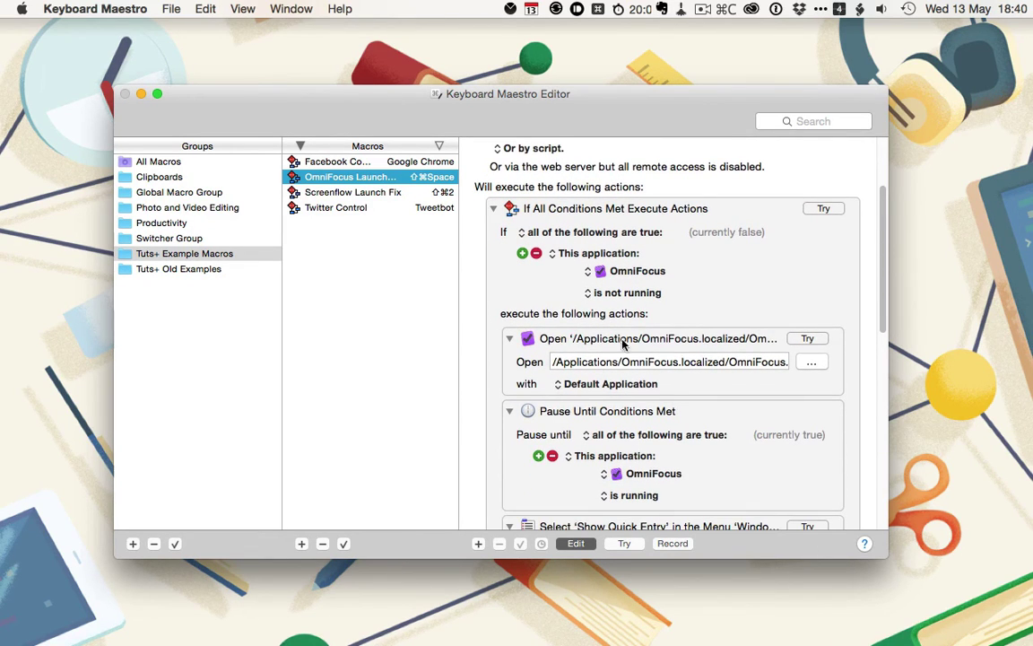
scroll(592, 399, down, 2)
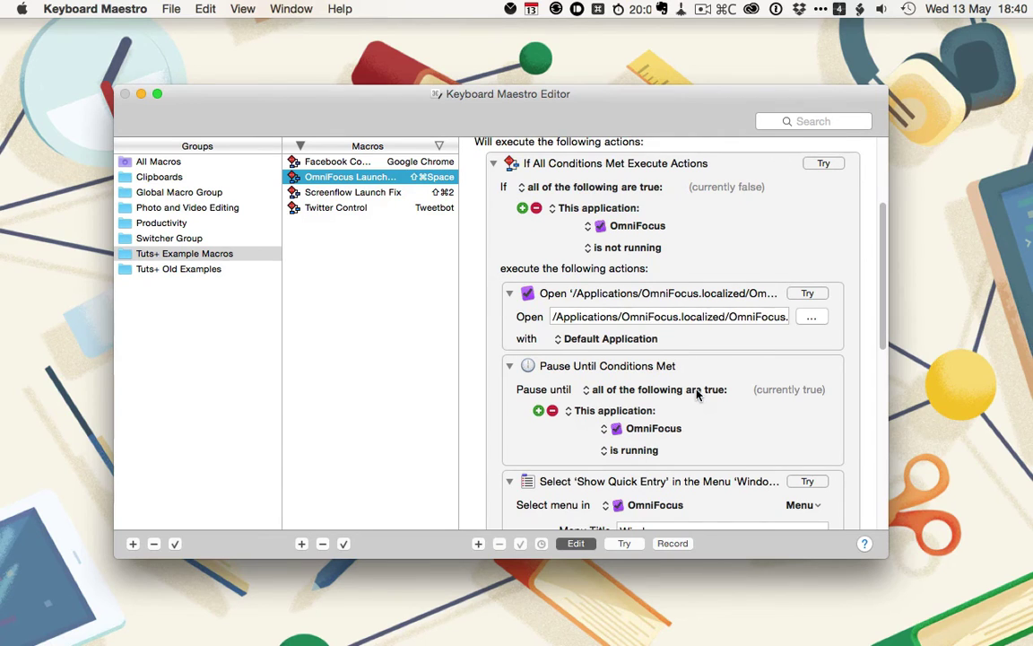
scroll(628, 395, down, 8)
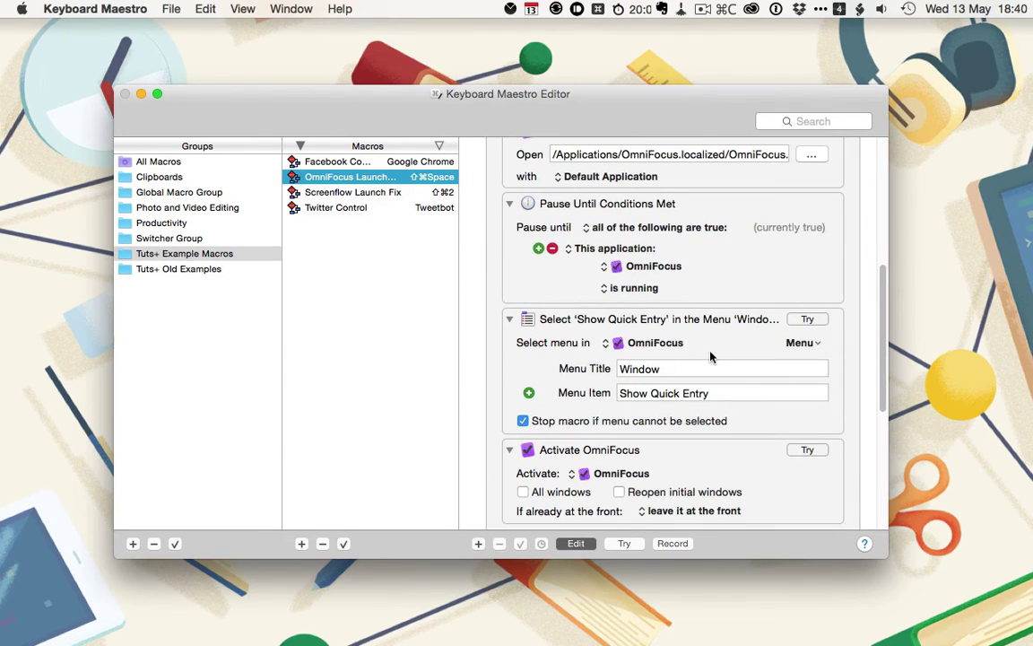
scroll(708, 363, down, 10)
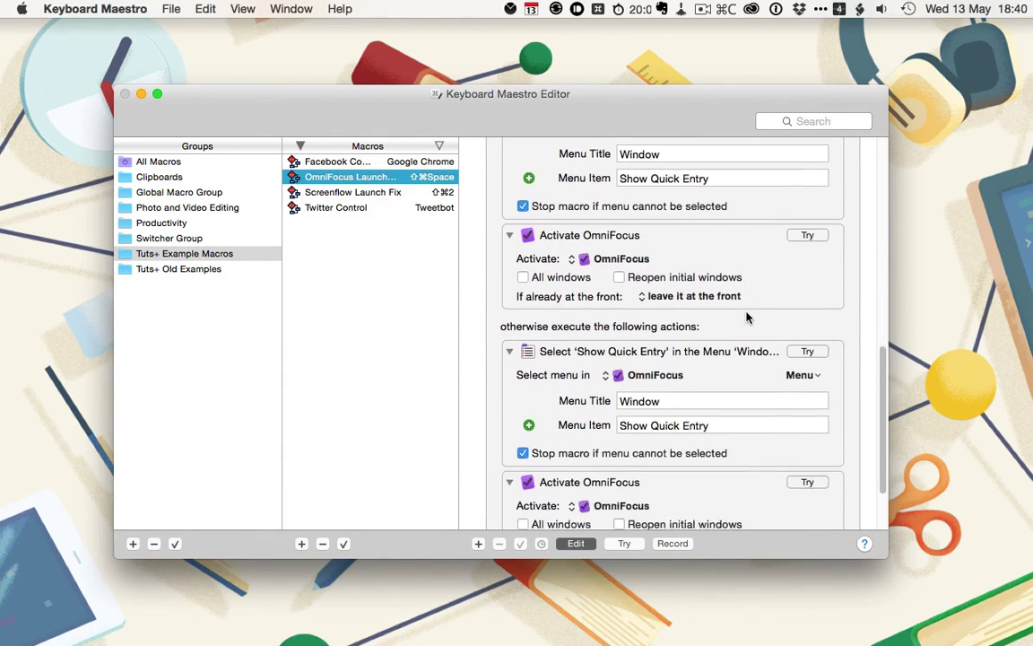
scroll(747, 317, down, 2)
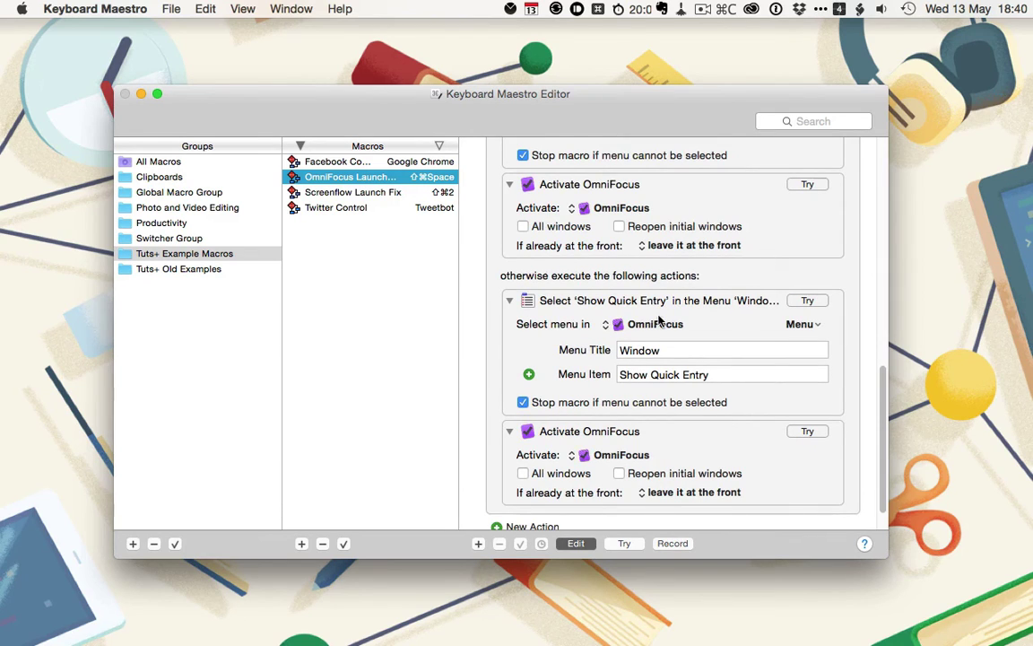
scroll(736, 346, down, 2)
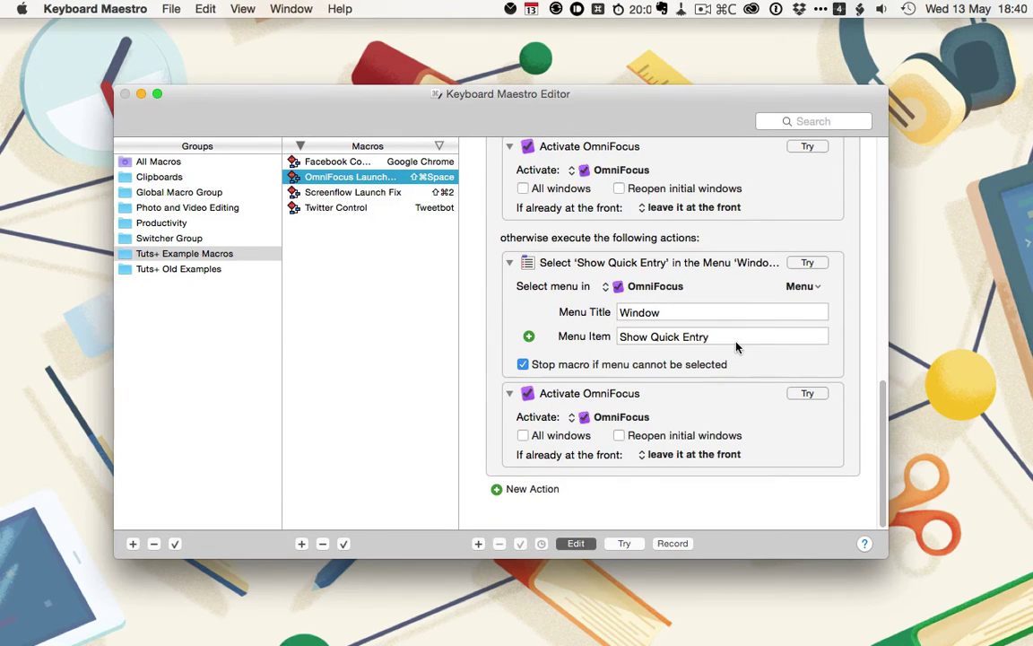
Review Screenflow Launch Fix: open ScreenFlow if not running, otherwise select File > New.
click(405, 193)
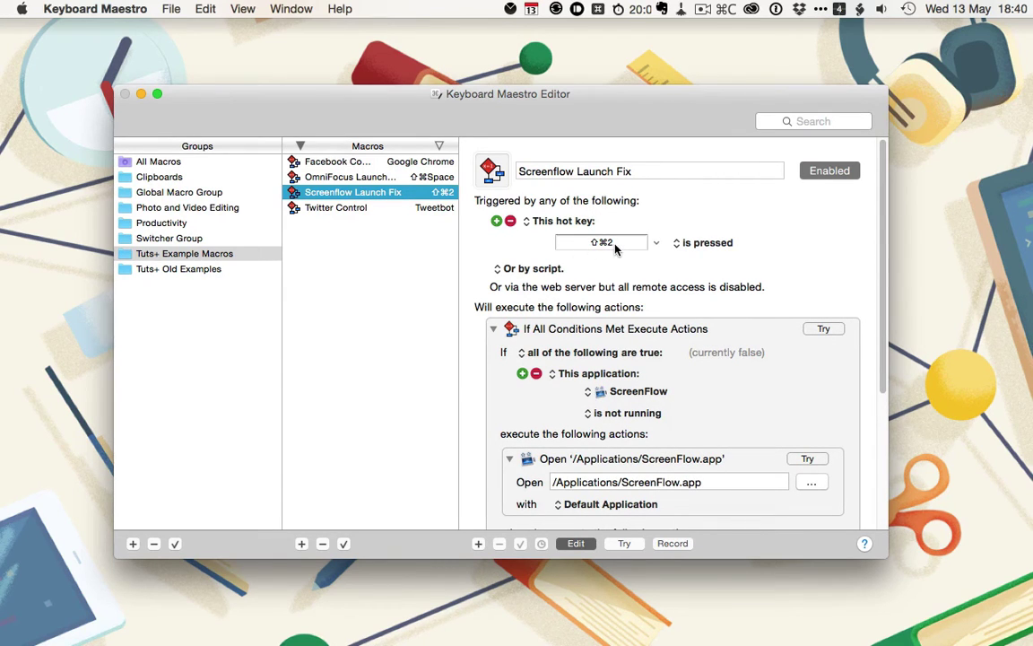
scroll(615, 250, down, 2)
scroll(611, 308, down, 1)
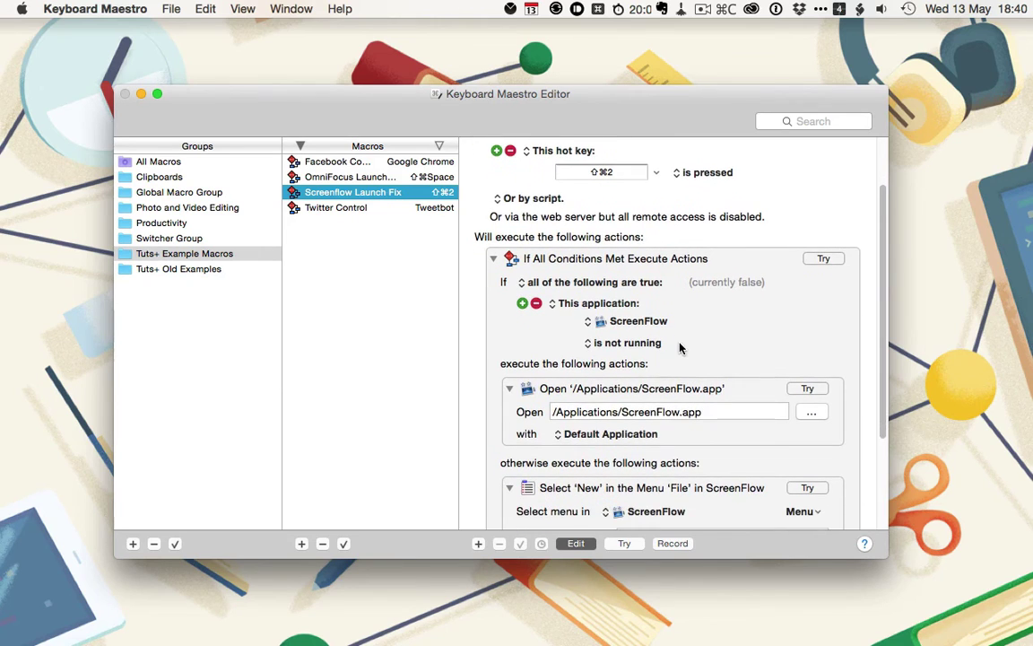
scroll(628, 408, down, 5)
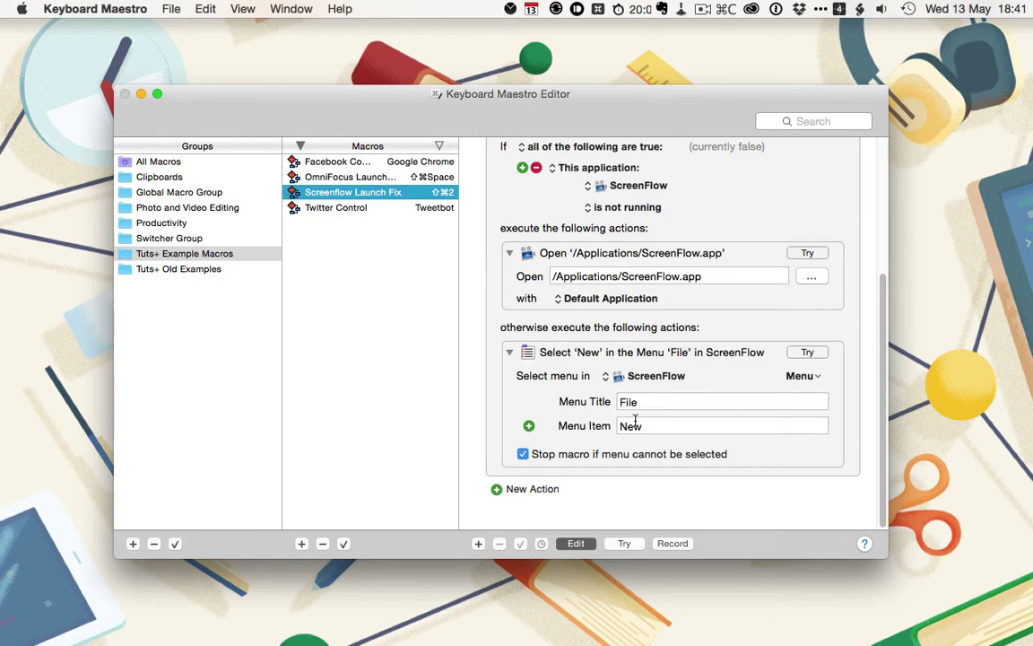
Review the Twitter Control macro's While loop and If actions for Tweetbot at the front.
click(350, 207)
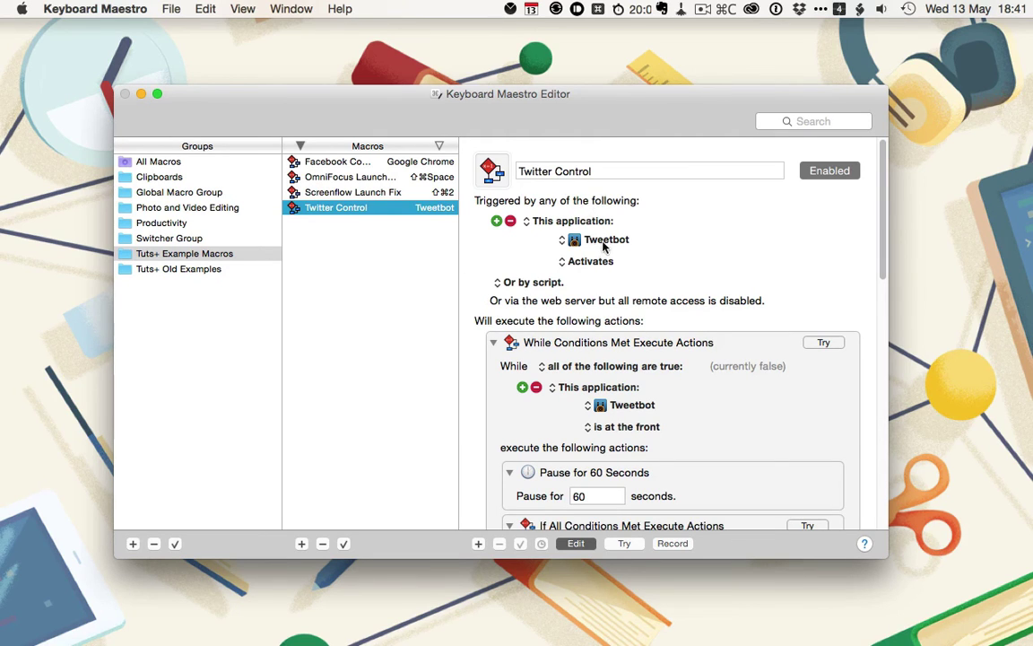
scroll(618, 287, down, 3)
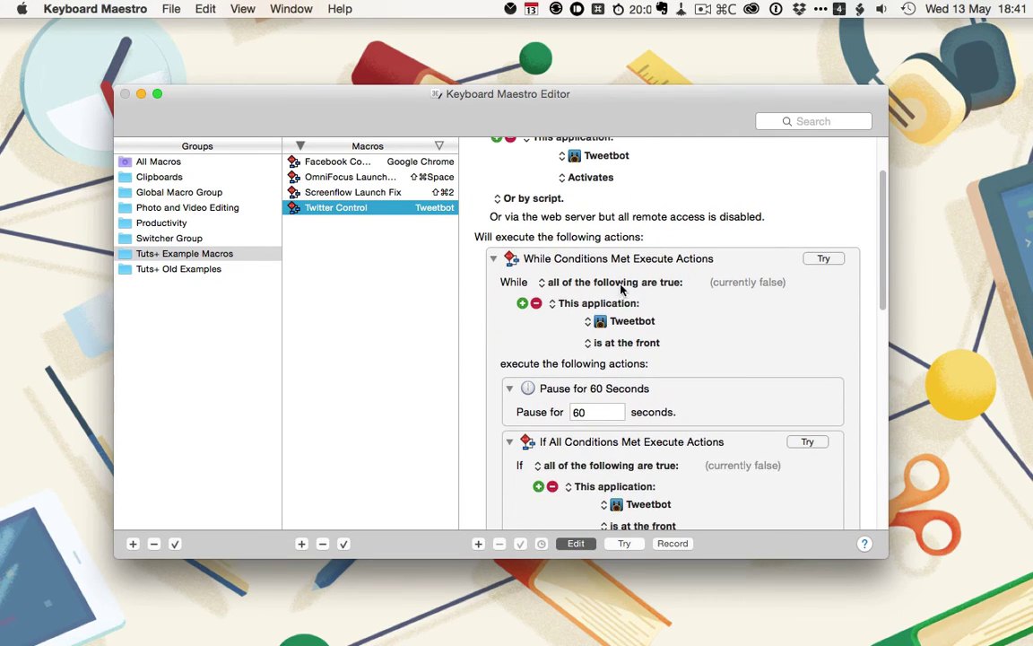
scroll(628, 314, down, 2)
scroll(661, 333, down, 3)
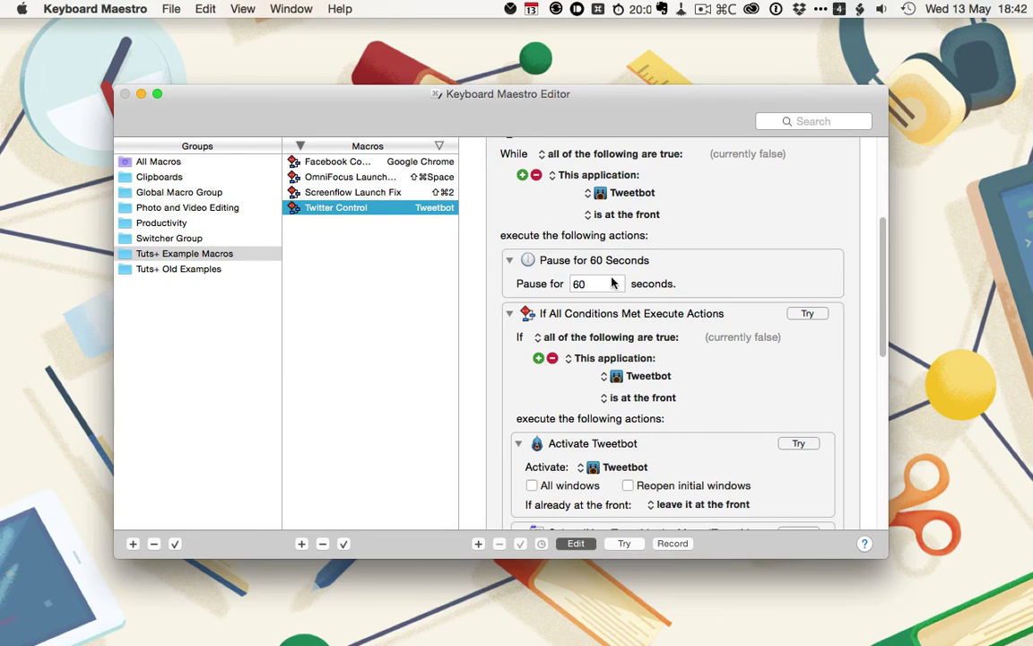
scroll(561, 285, down, 3)
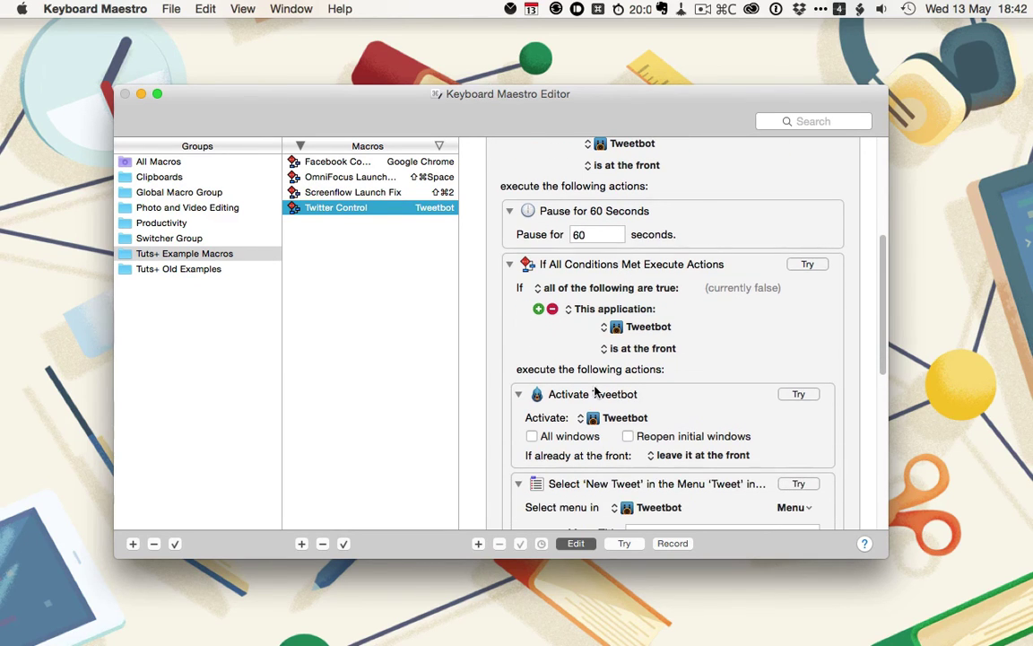
scroll(642, 433, down, 5)
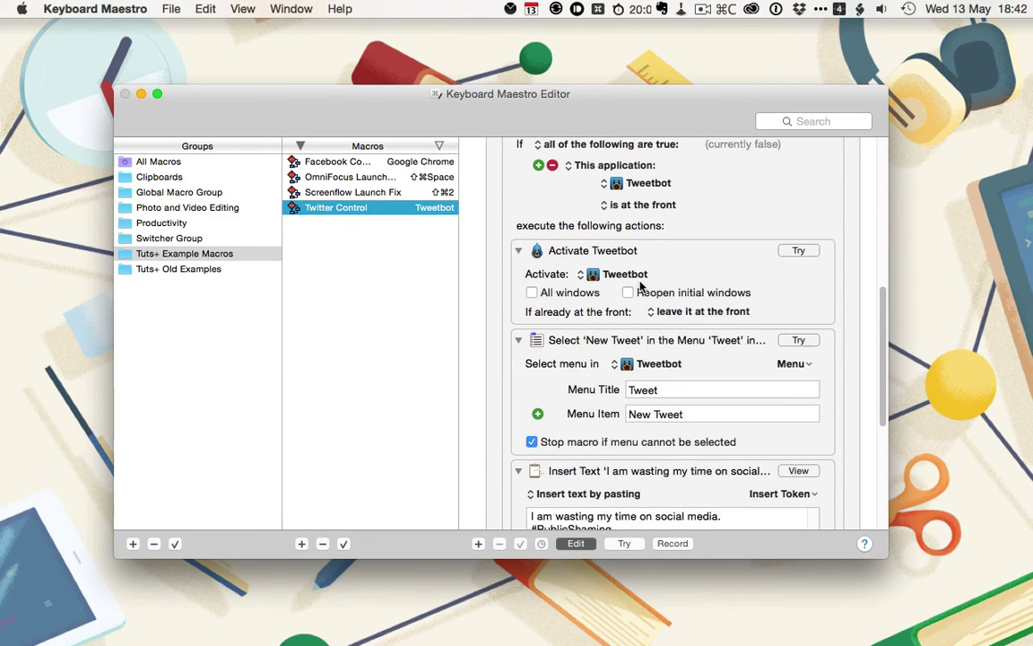
scroll(680, 396, down, 2)
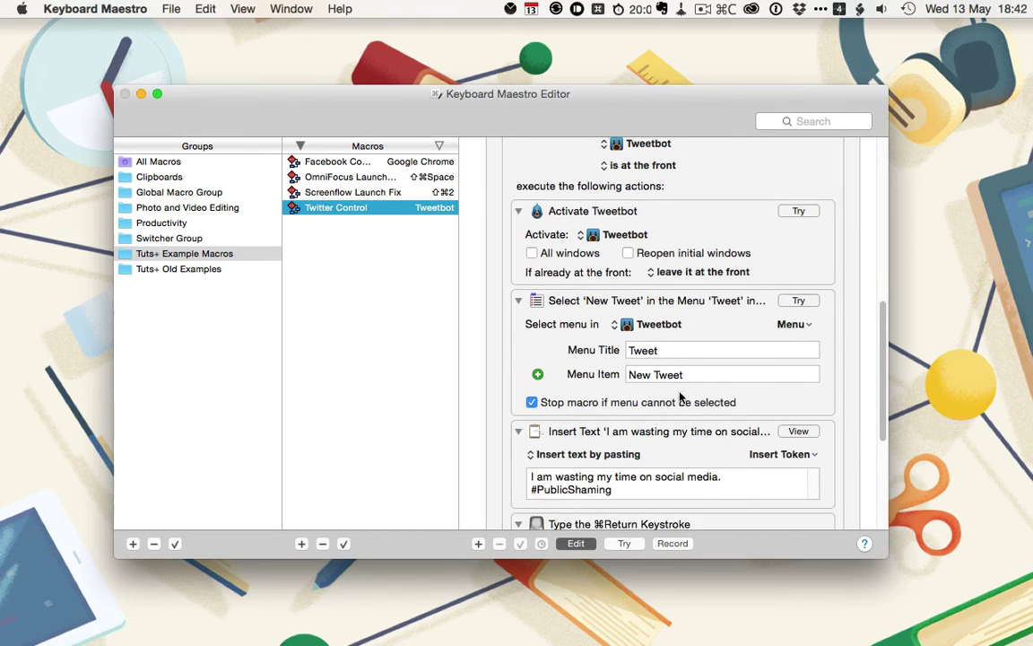
scroll(680, 397, down, 3)
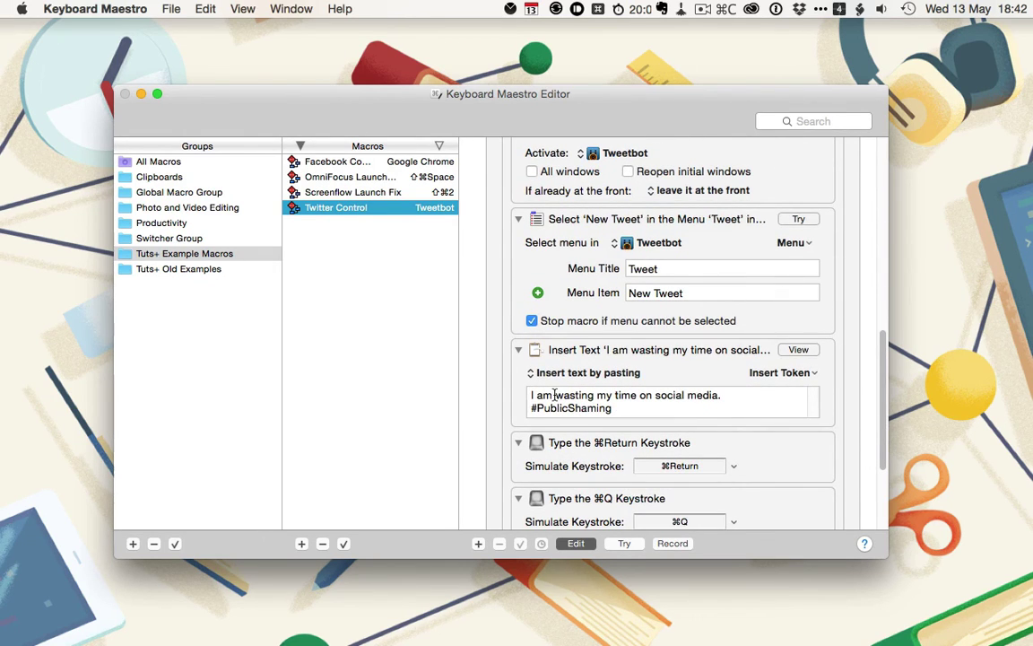
scroll(635, 412, down, 3)
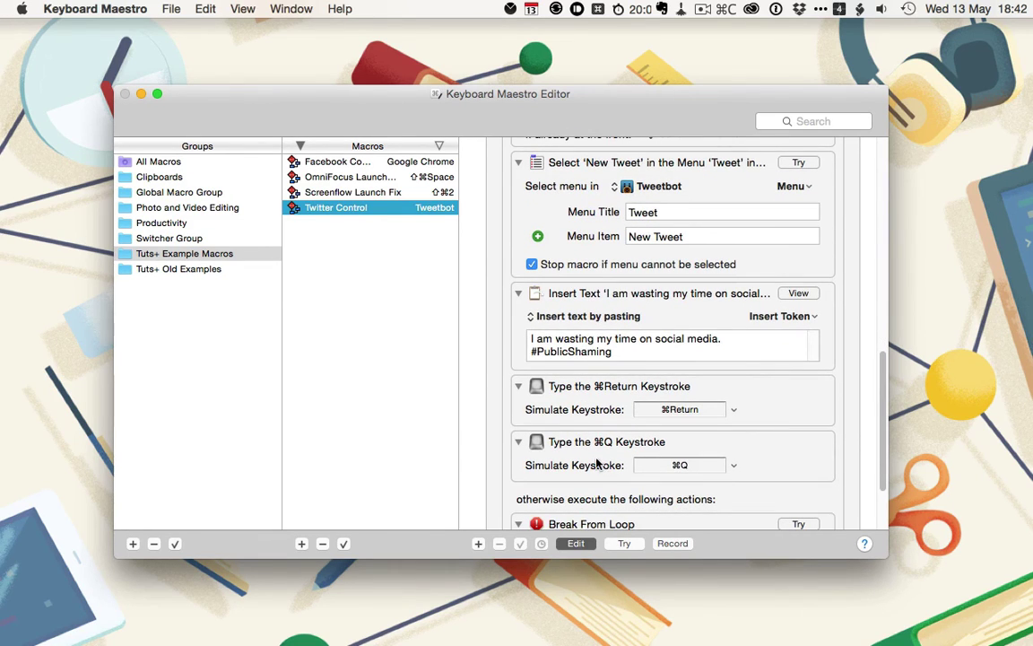
scroll(638, 456, down, 5)
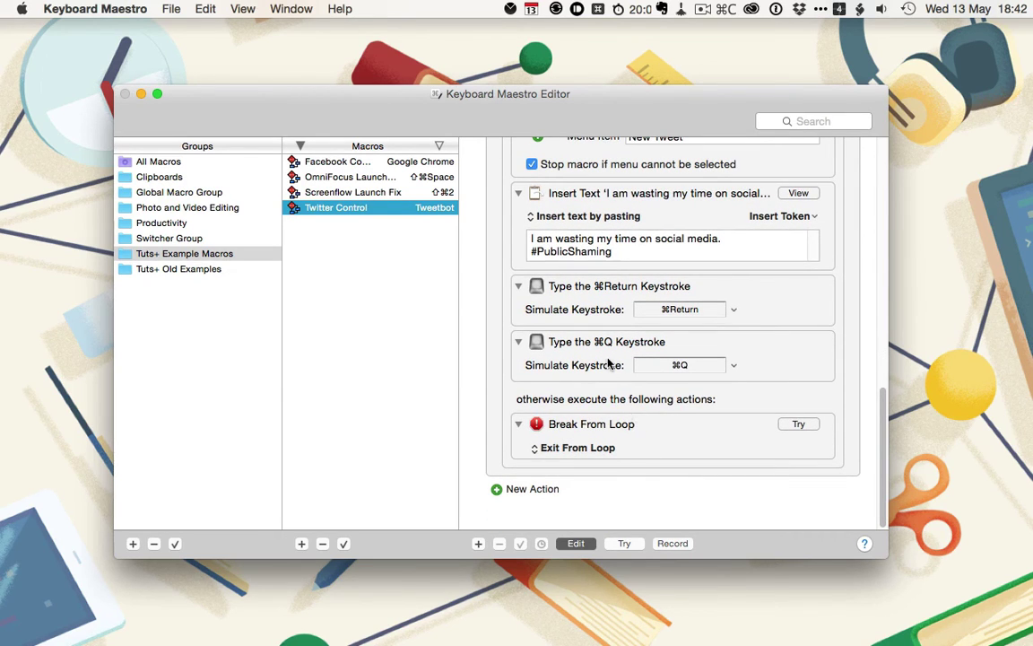
scroll(609, 367, up, 6)
scroll(608, 361, down, 6)
Show the Facebook Control macro with its Google Chrome triggers and While action.
click(341, 161)
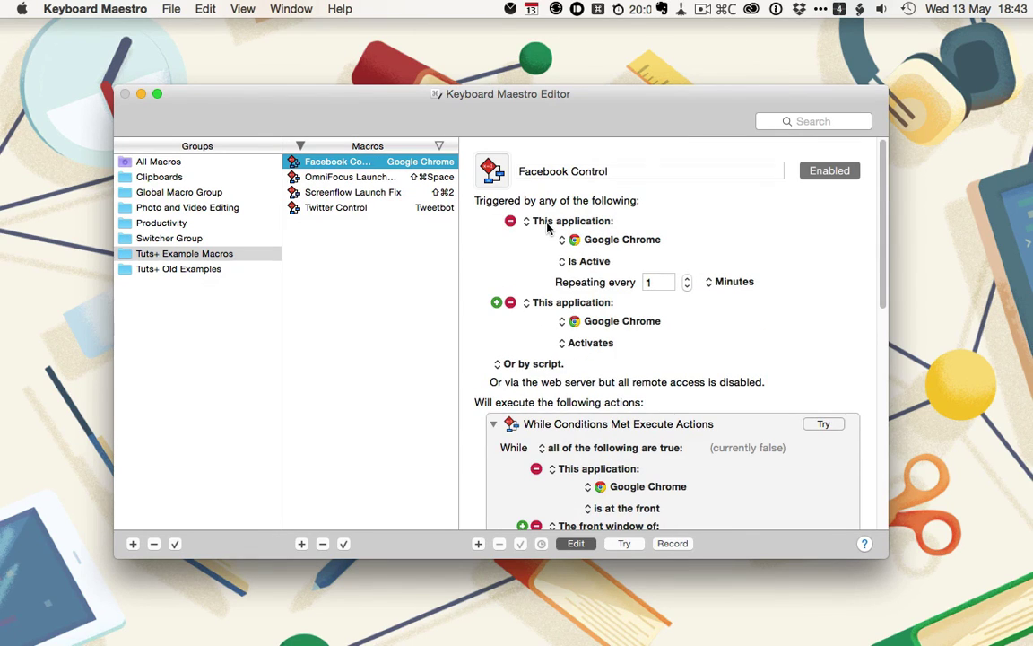